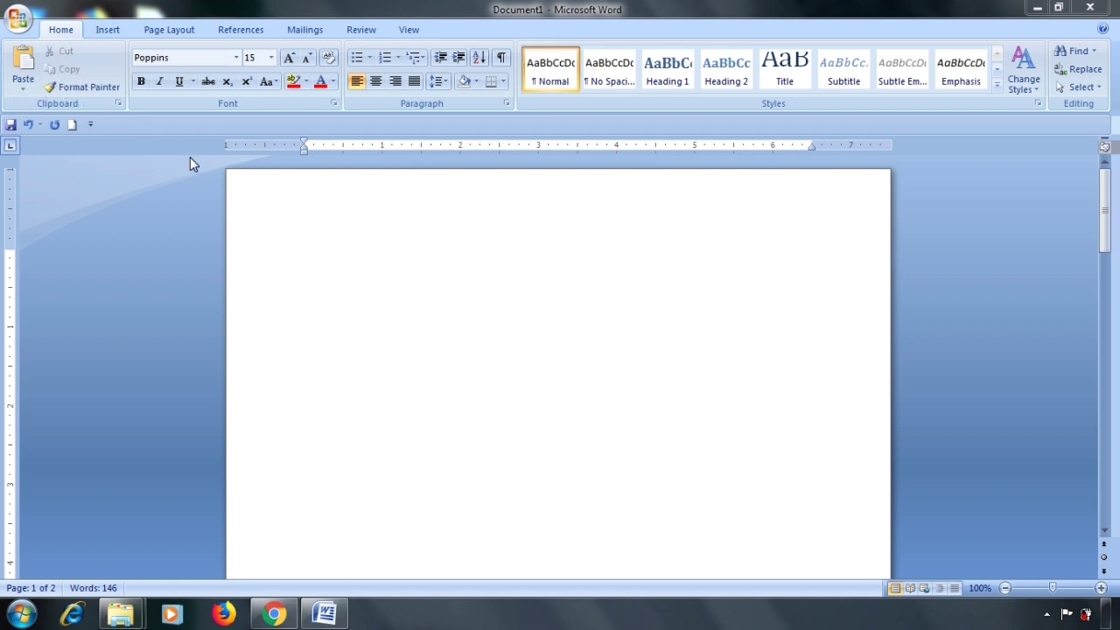
# Step: Type 'Dr.APJ Abdul Kalam is an inspiration not just to Indians but to the World.' on the first line
pyautogui.click(312, 202)
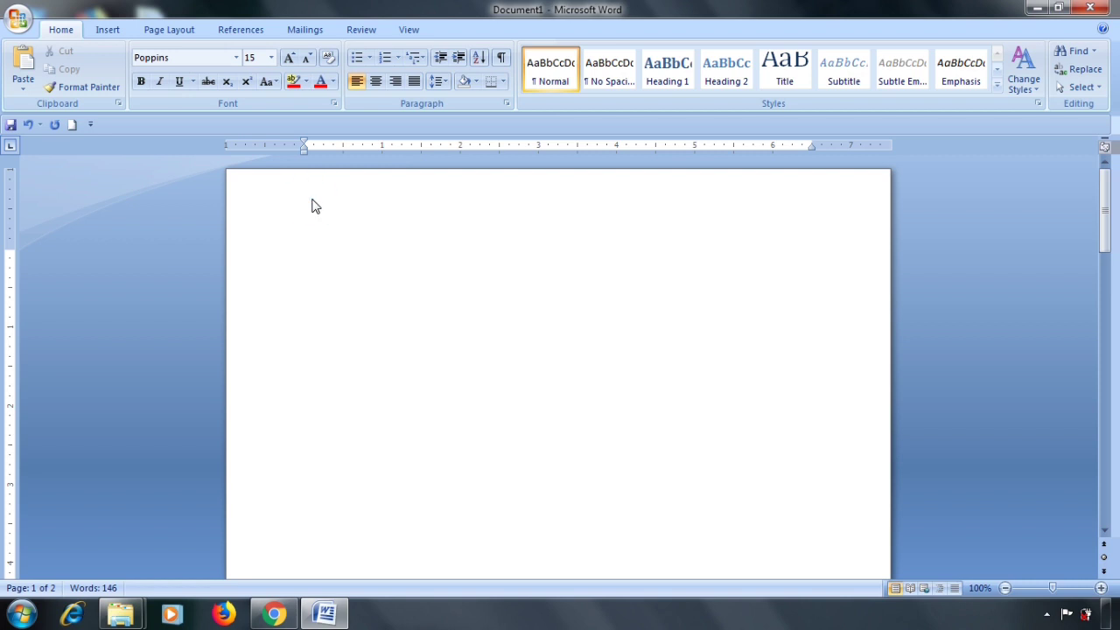
pyautogui.write('Dr')
pyautogui.write('.')
pyautogui.write('APJ')
pyautogui.write(' A')
pyautogui.write('bdu')
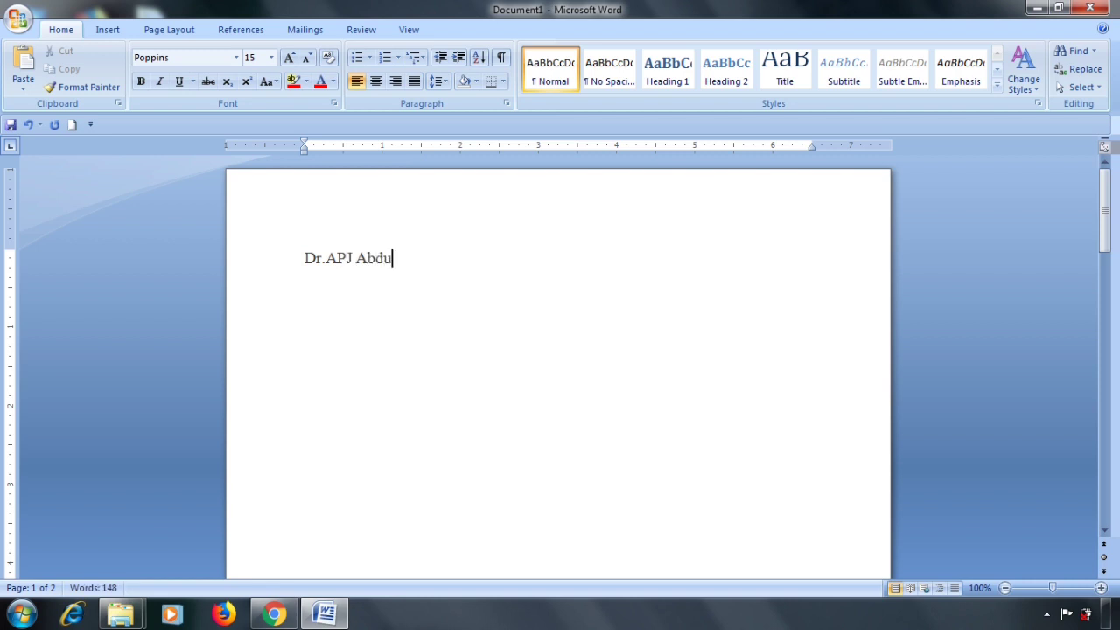
pyautogui.write('l K')
pyautogui.write('alam')
pyautogui.write(' i')
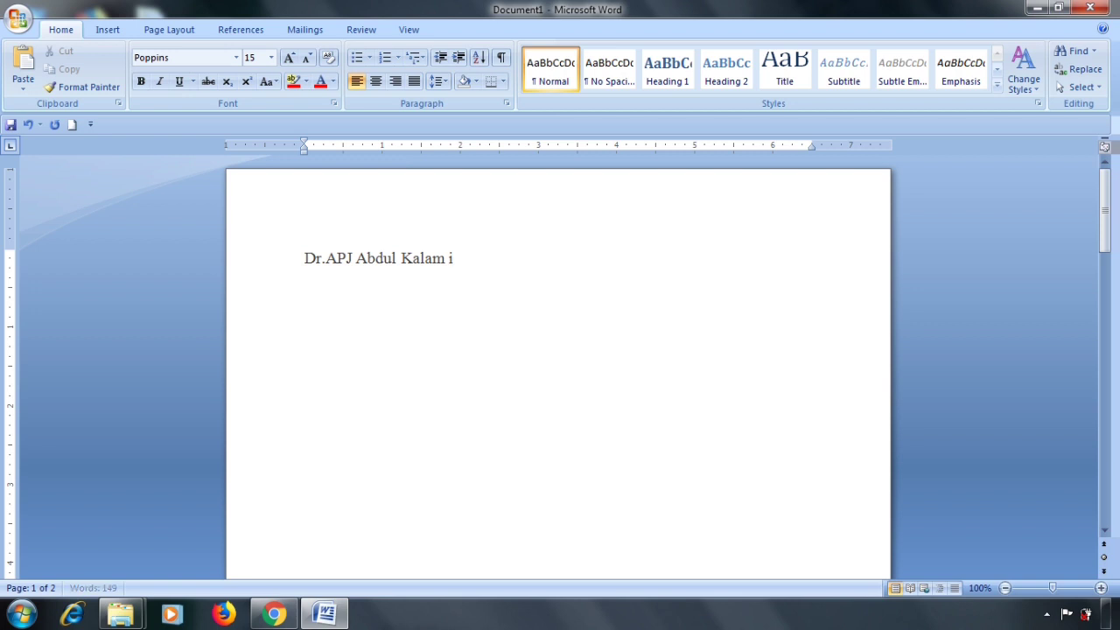
pyautogui.write('s an i')
pyautogui.write('ns')
pyautogui.write('piration')
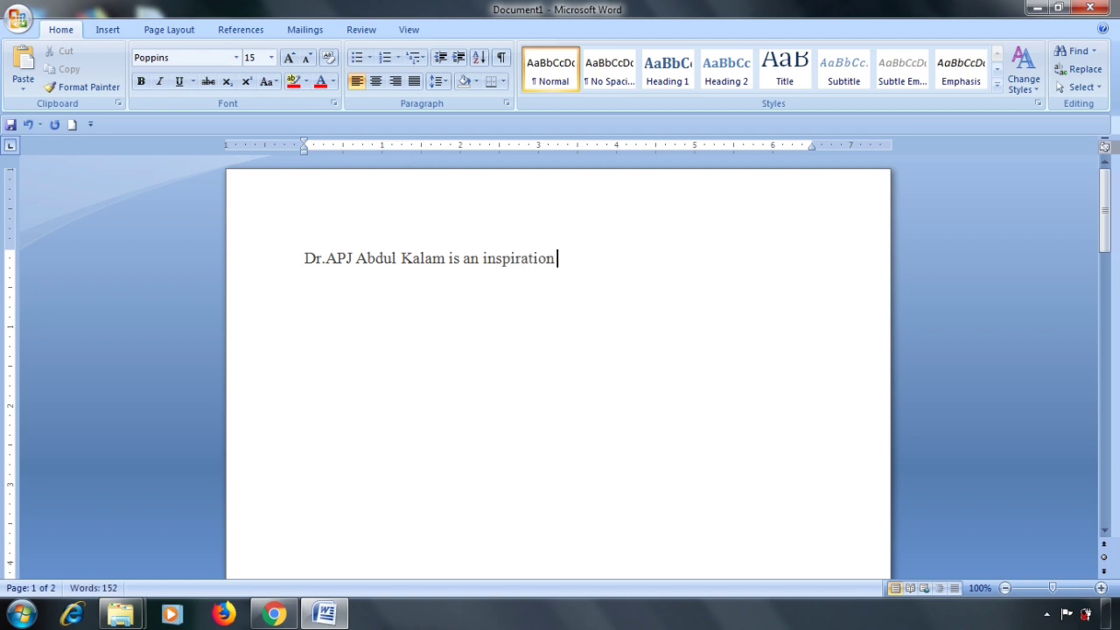
pyautogui.write(' not j')
pyautogui.write('ust')
pyautogui.write(' to I')
pyautogui.write('ndian')
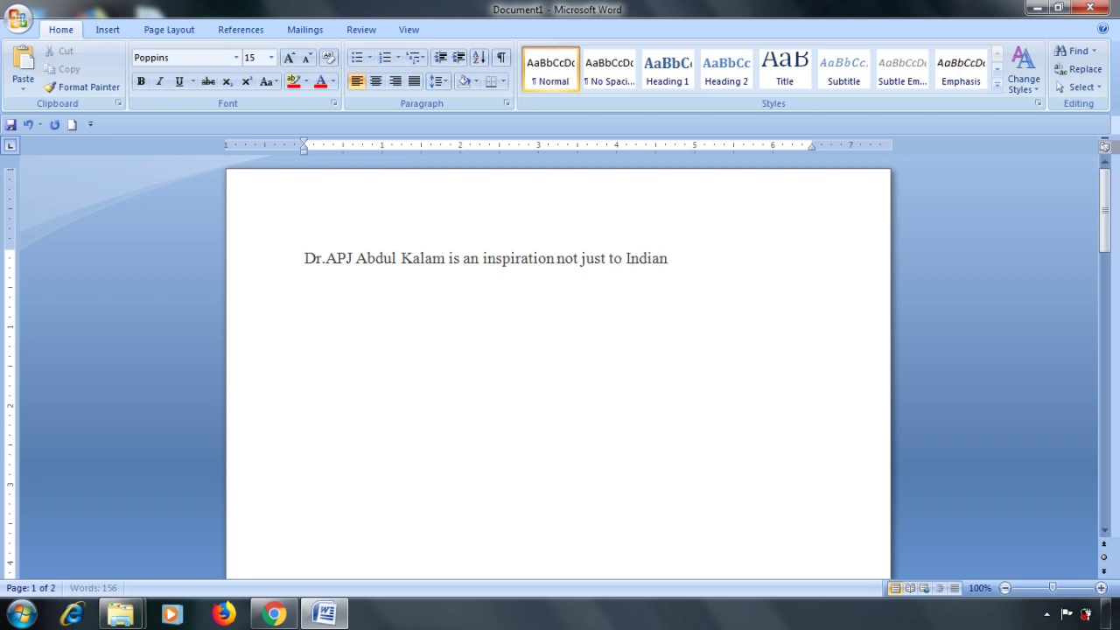
pyautogui.write('s ')
pyautogui.write('but t')
pyautogui.write('o t')
pyautogui.write('he W')
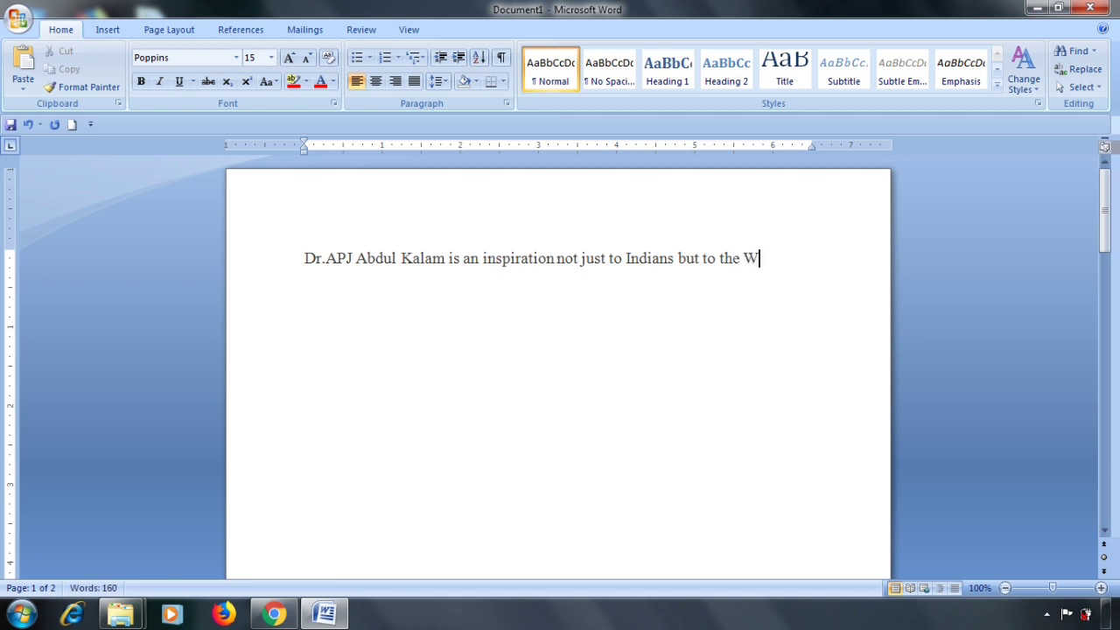
pyautogui.write('orld')
pyautogui.write('.')
# Step: Select the whole Kalam sentence and cut it from the page
pyautogui.moveTo(791, 258); pyautogui.dragTo(310, 254)
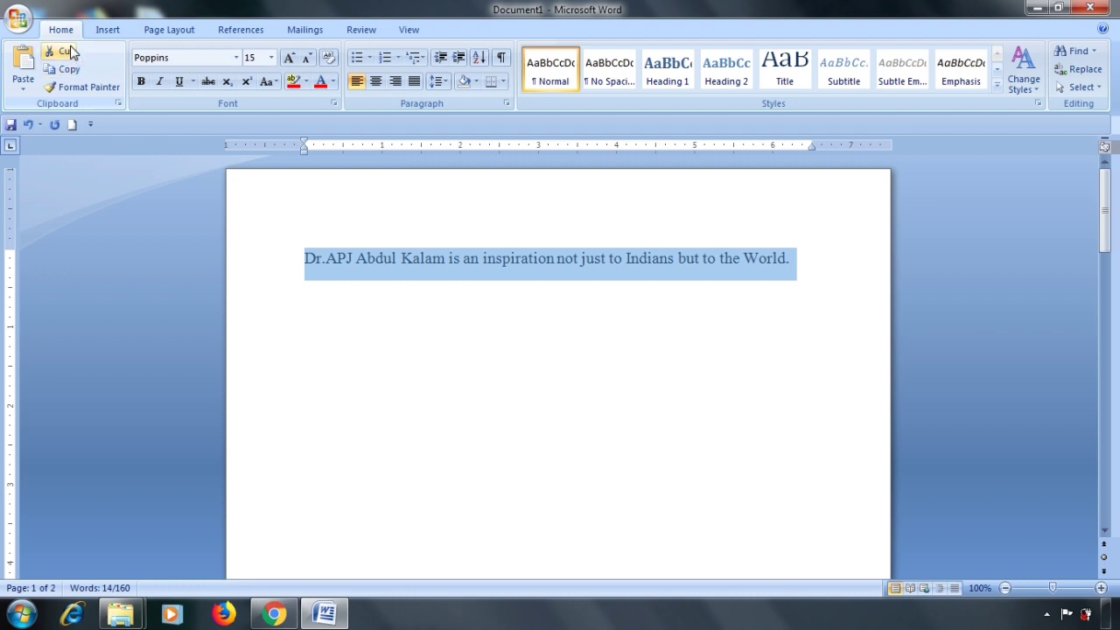
pyautogui.click(70, 49)
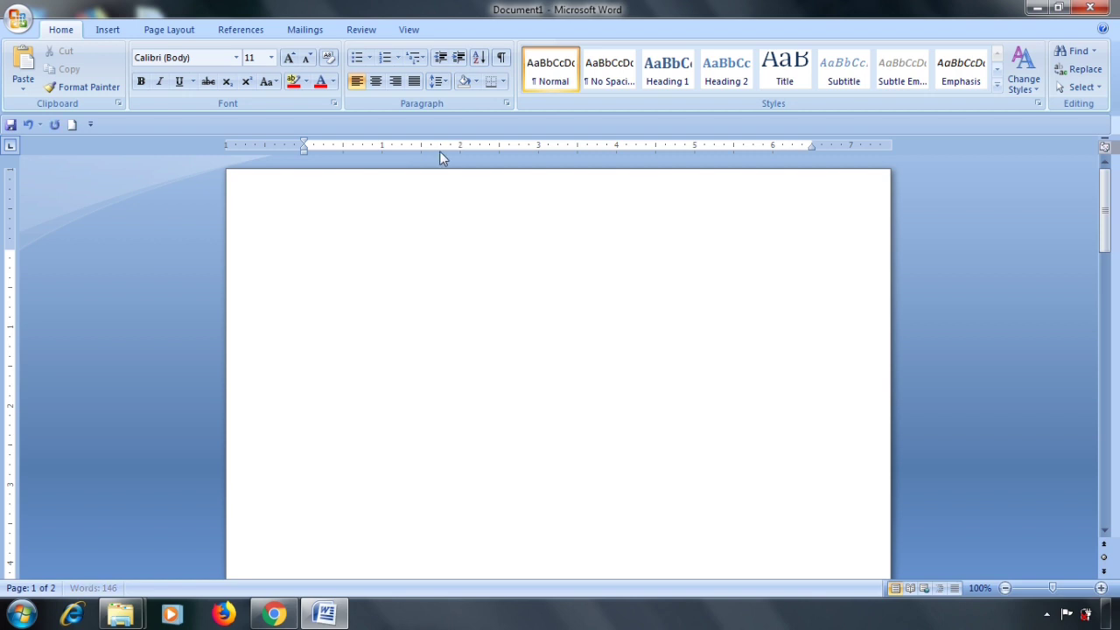
# Step: Paste the cut Kalam sentence several times at the top of the page
pyautogui.click(25, 68)
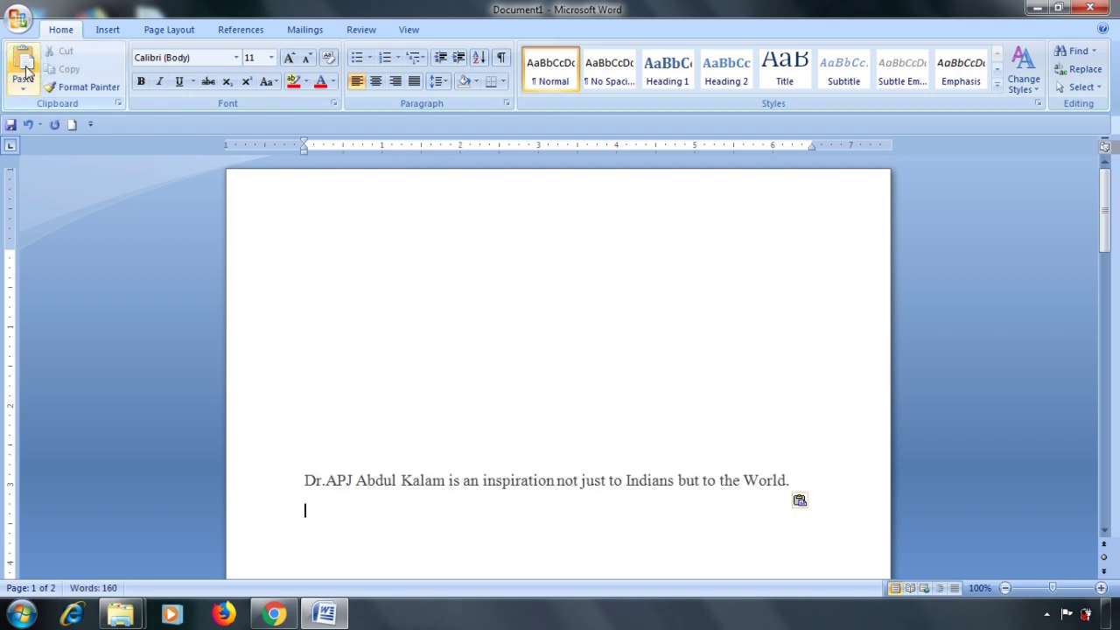
pyautogui.click(288, 208)
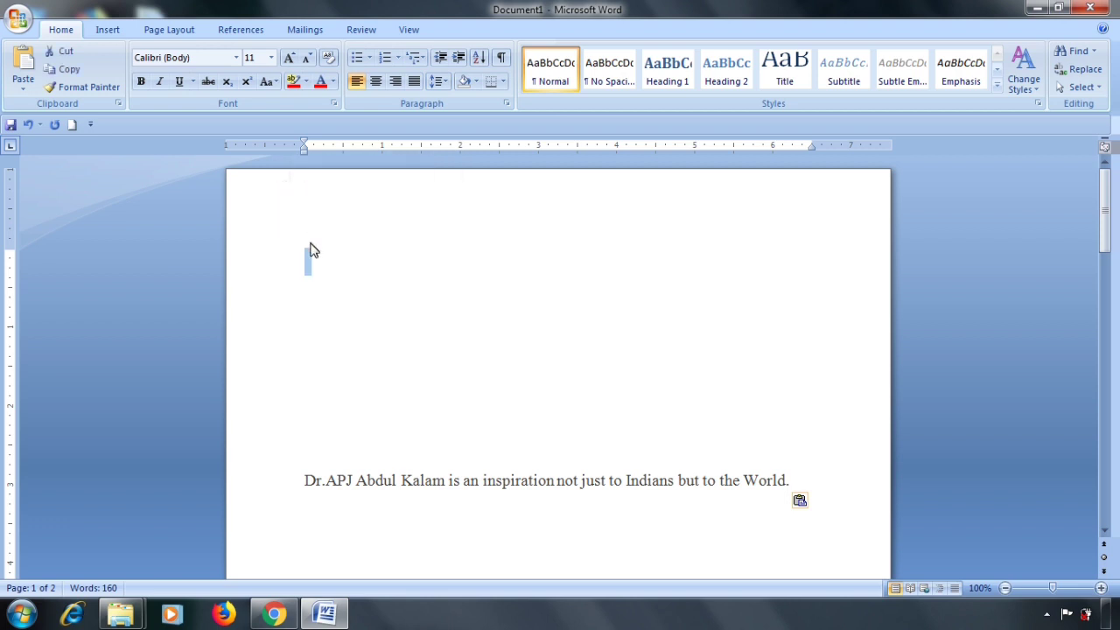
pyautogui.click(26, 68)
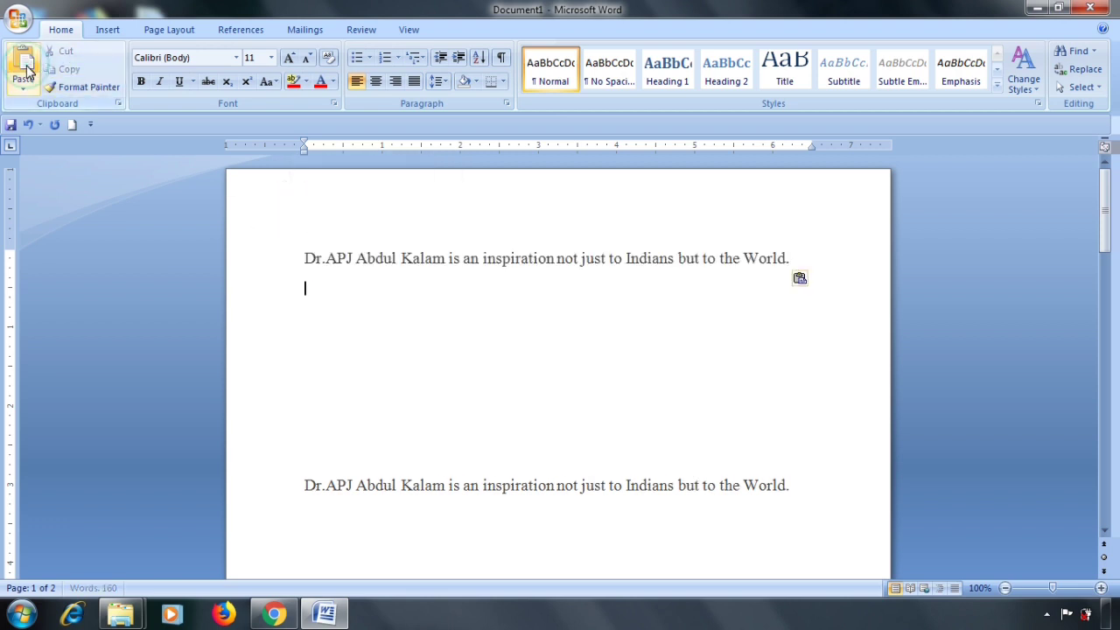
pyautogui.click(26, 68)
pyautogui.click(27, 68)
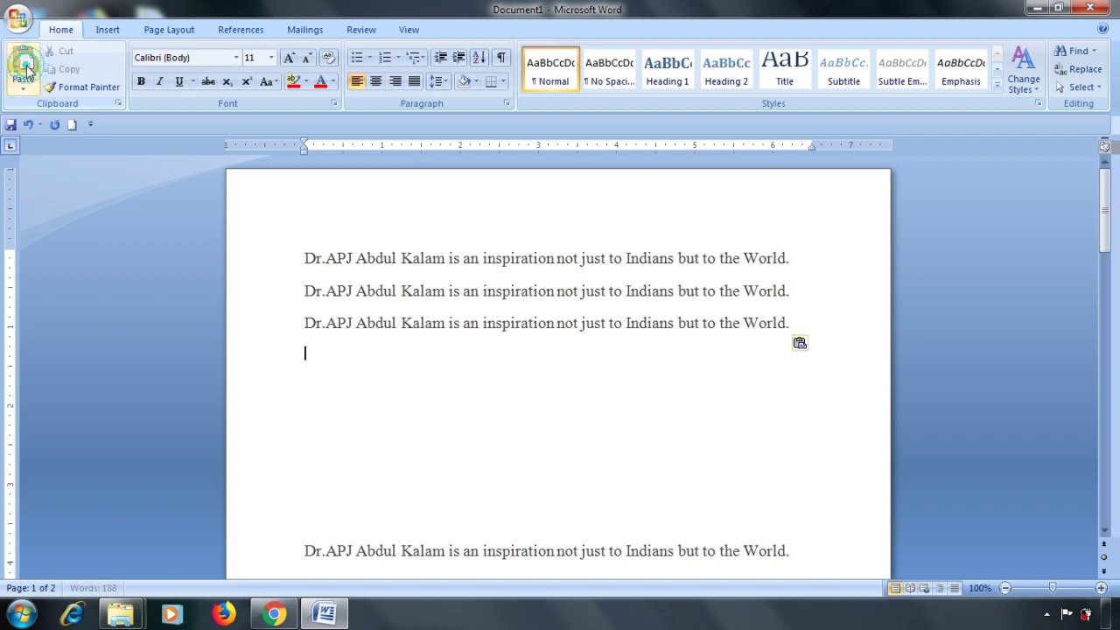
pyautogui.click(26, 68)
pyautogui.click(26, 68)
pyautogui.click(26, 68)
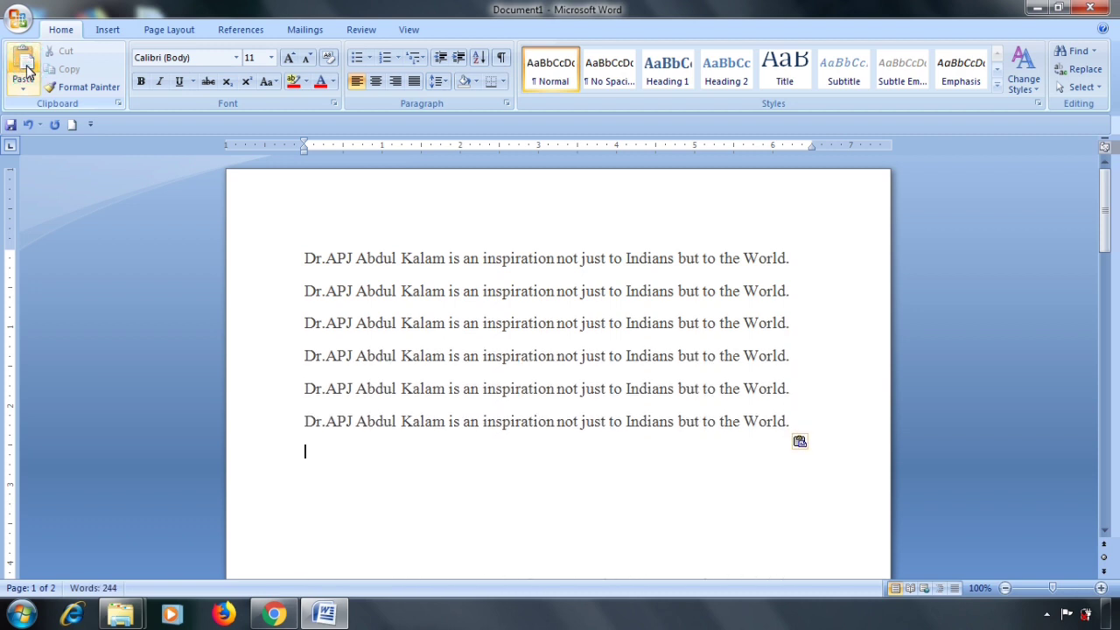
# Step: Tidy the end of the last sentence and undo three of the extra pasted copies
pyautogui.press('BackSpace')
pyautogui.press('BackSpace')
pyautogui.write('.')
pyautogui.press('Return')
pyautogui.hotkey('ctrl', 'z')
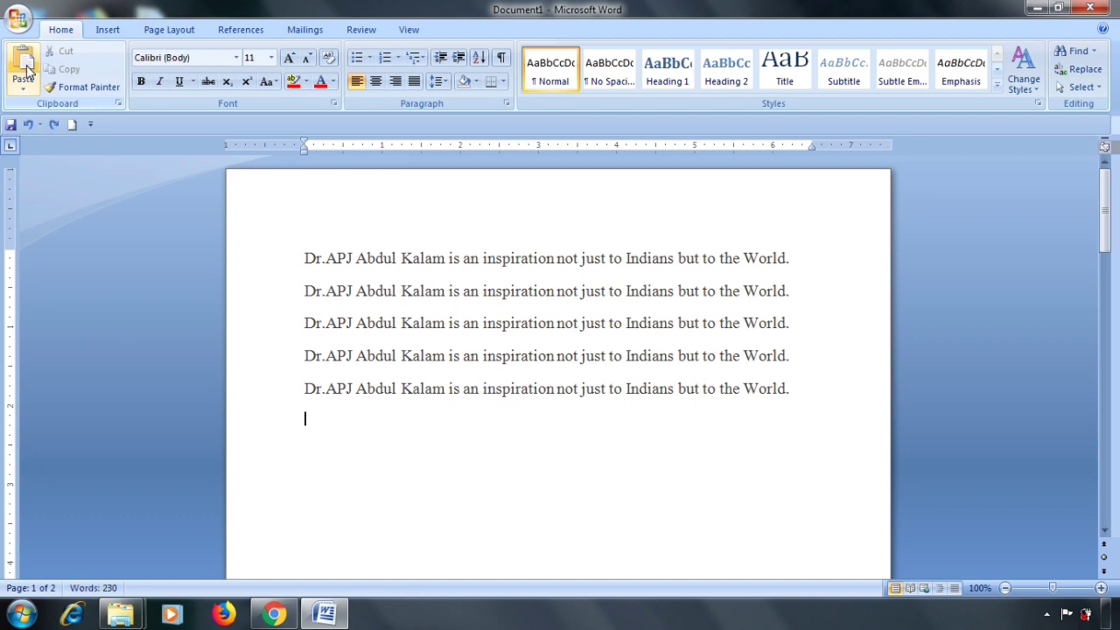
pyautogui.hotkey('ctrl', 'z')
pyautogui.hotkey('ctrl', 'z')
pyautogui.hotkey('ctrl', 'z')
pyautogui.hotkey('ctrl', 'z')
pyautogui.hotkey('ctrl', 'z')
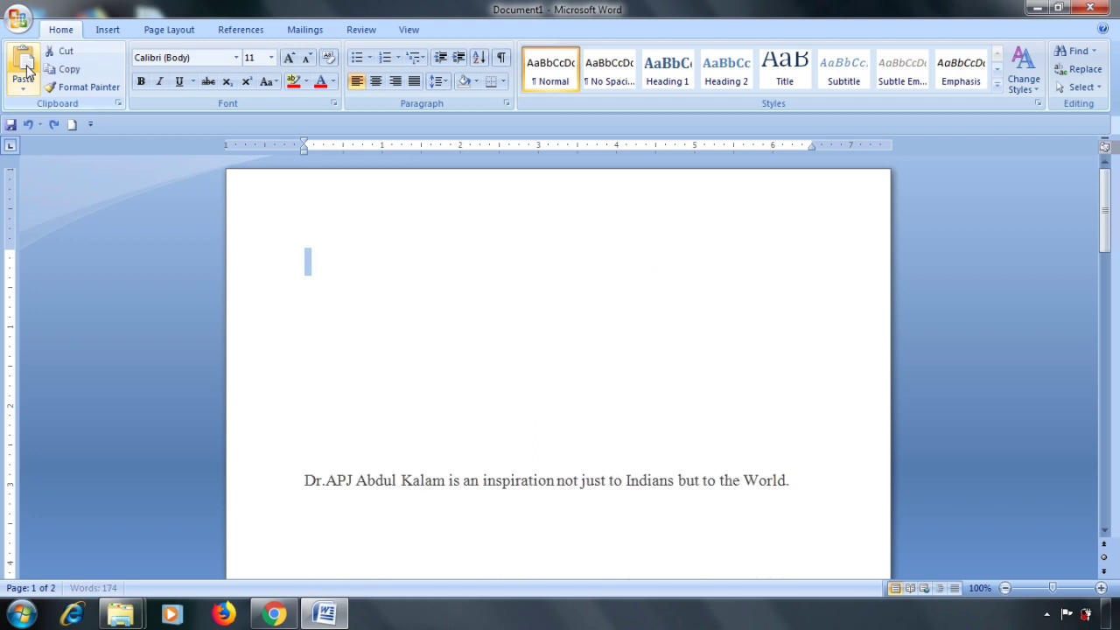
pyautogui.hotkey('ctrl', 'z')
pyautogui.hotkey('ctrl', 'z')
pyautogui.hotkey('ctrl', 'z')
pyautogui.hotkey('ctrl', 'z')
pyautogui.hotkey('ctrl', 'z')
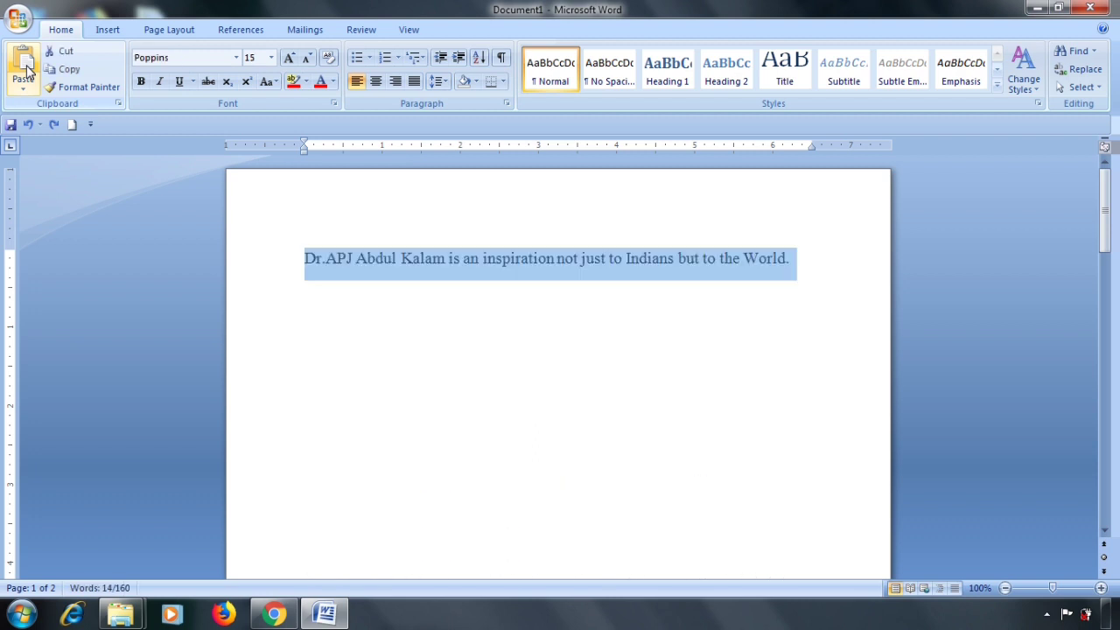
# Step: Copy the Kalam sentence and paste it three times on the lines below
pyautogui.click(70, 77)
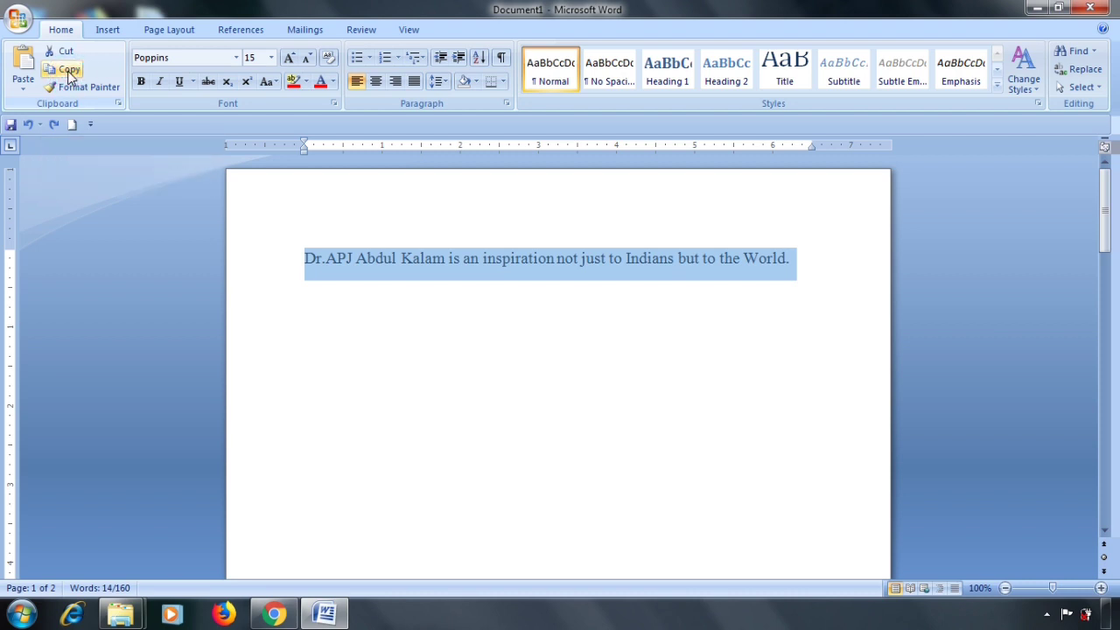
pyautogui.click(306, 300)
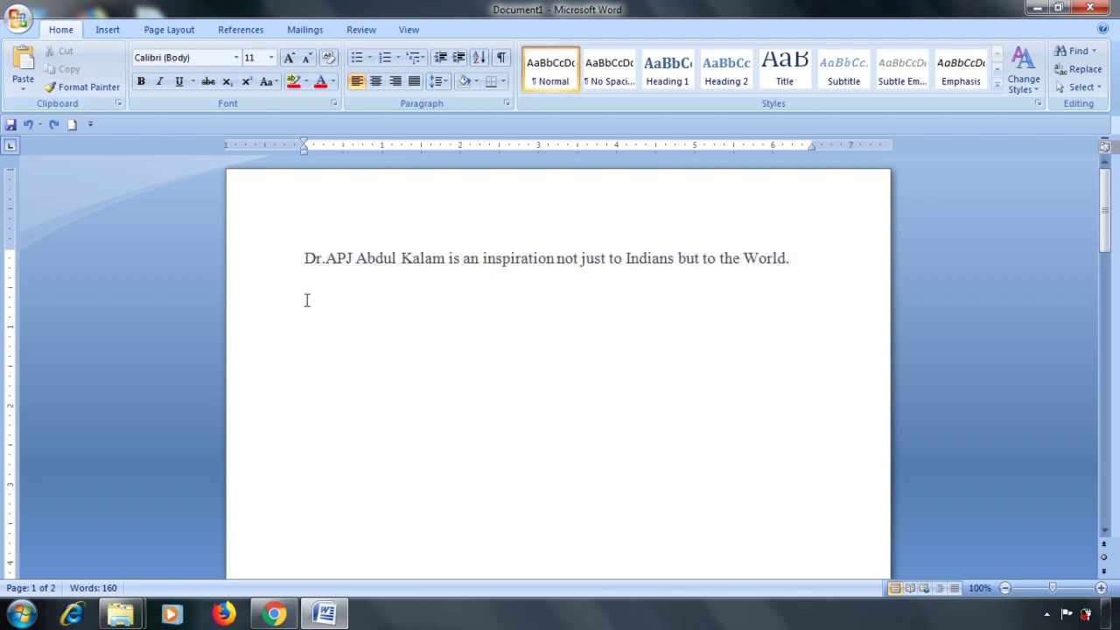
pyautogui.click(26, 74)
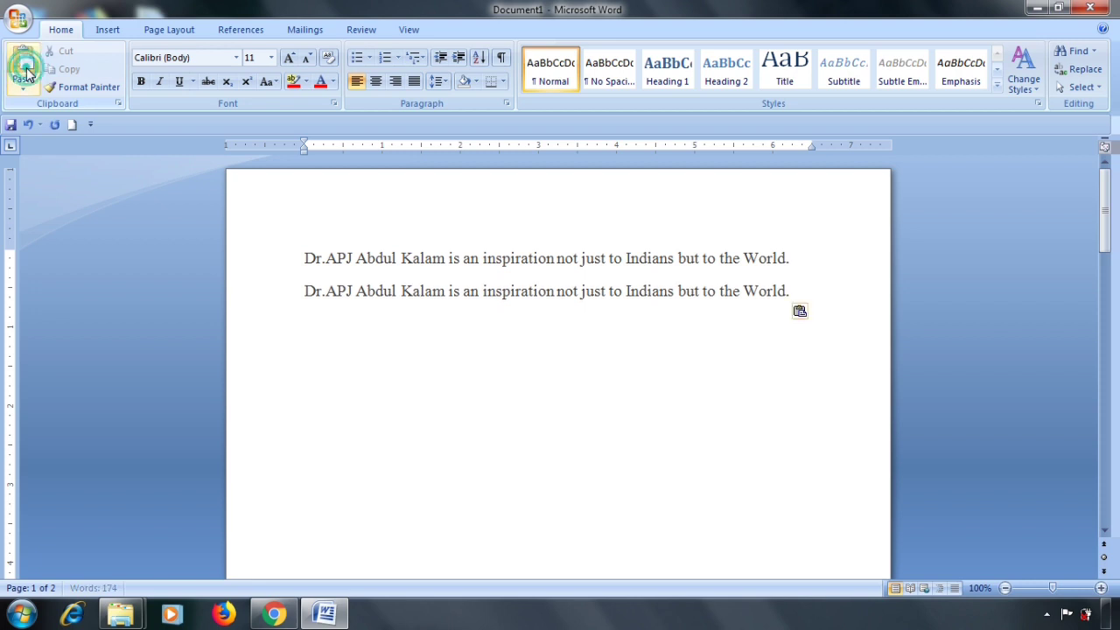
pyautogui.click(27, 75)
pyautogui.click(26, 74)
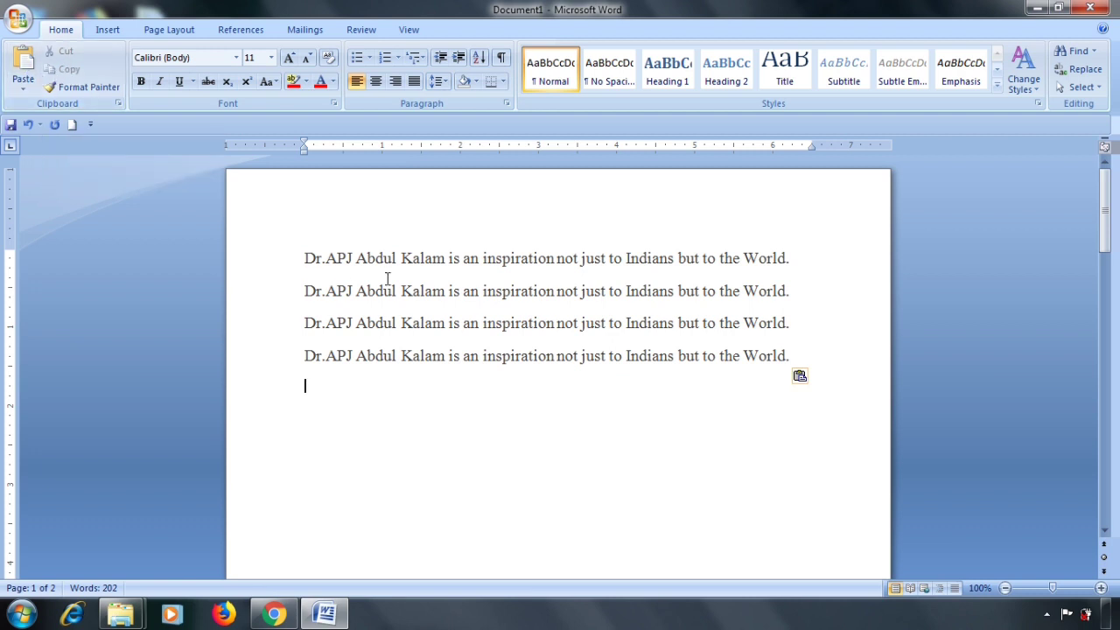
# Step: Select all the repeated sentences and delete them to clear the page
pyautogui.hotkey('ctrl', 'a')
pyautogui.press('Delete')
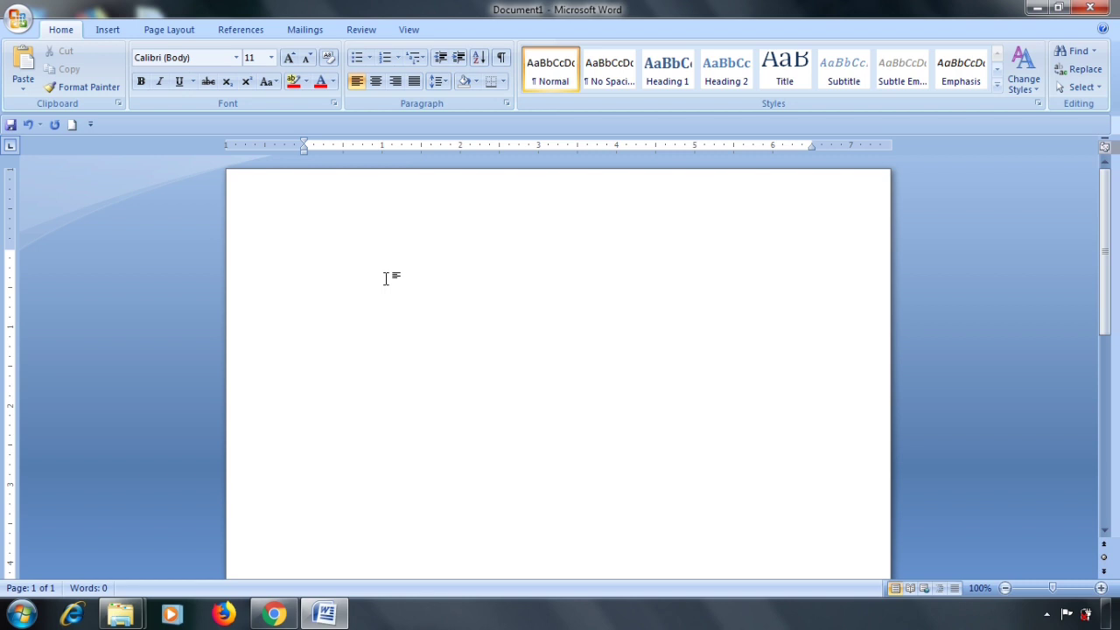
pyautogui.scroll(-5, 385, 278)
pyautogui.scroll(-4, 385, 278)
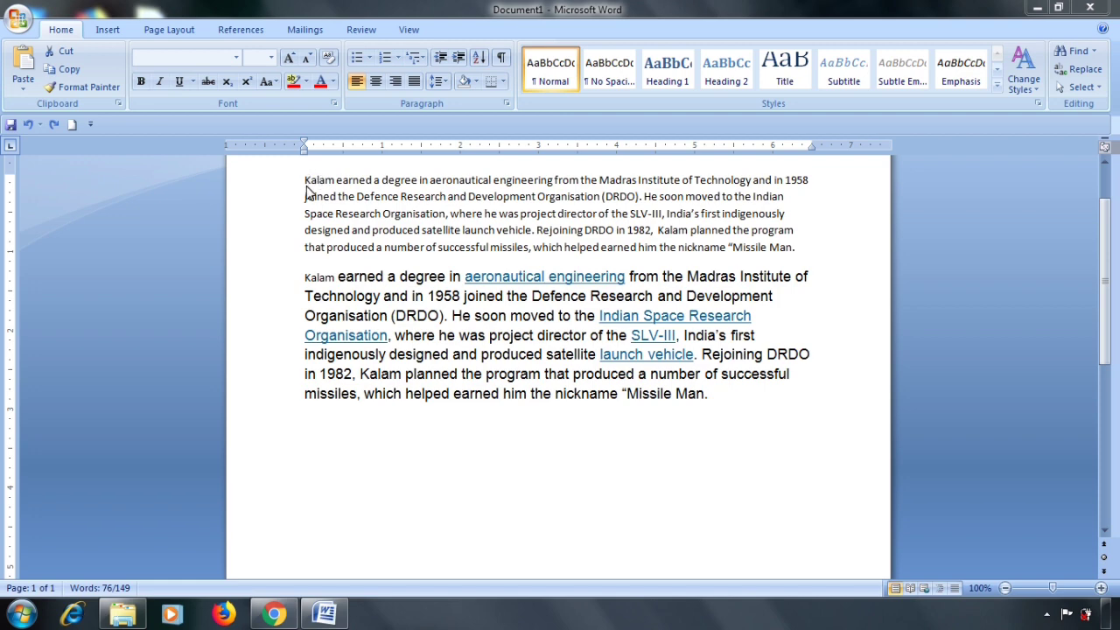
# Step: Use Format Painter to copy the first paragraph's Calibri 11 formatting onto the second paragraph
pyautogui.click(307, 183)
pyautogui.moveTo(305, 179)
pyautogui.mouseDown()
pyautogui.moveTo(748, 224)
pyautogui.moveTo(823, 245)
pyautogui.mouseUp()
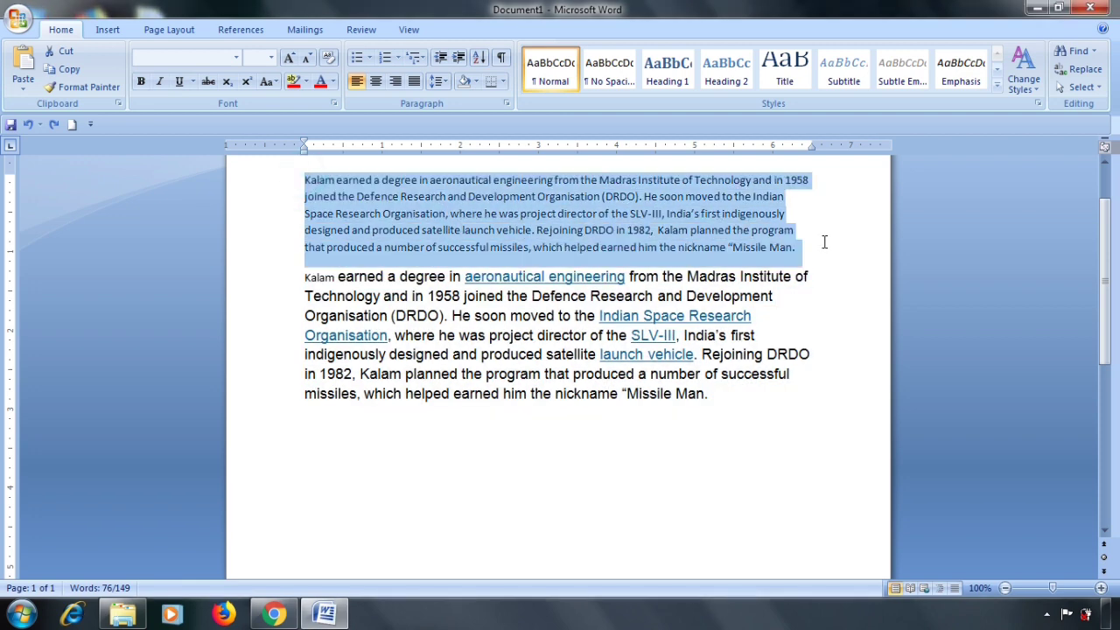
pyautogui.click(84, 87)
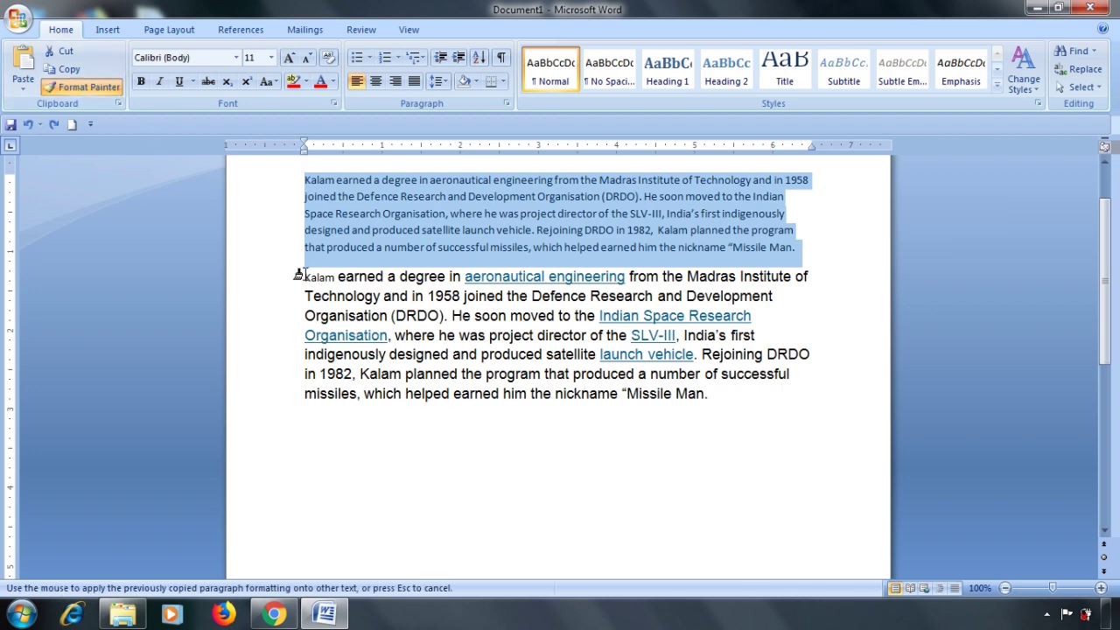
pyautogui.moveTo(297, 277); pyautogui.dragTo(724, 400)
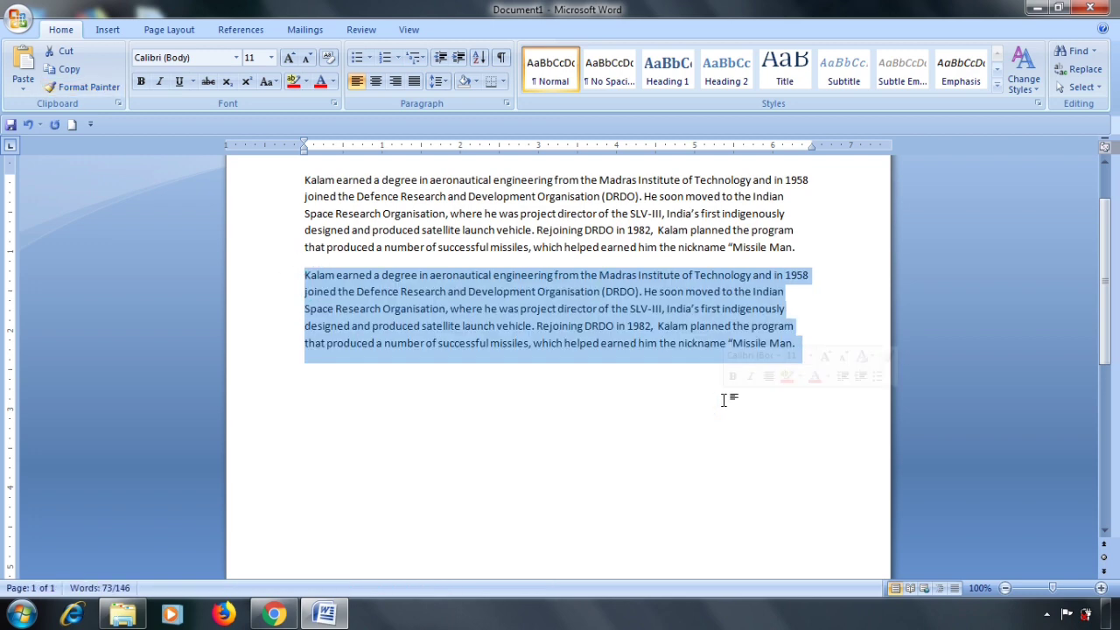
pyautogui.click(724, 399)
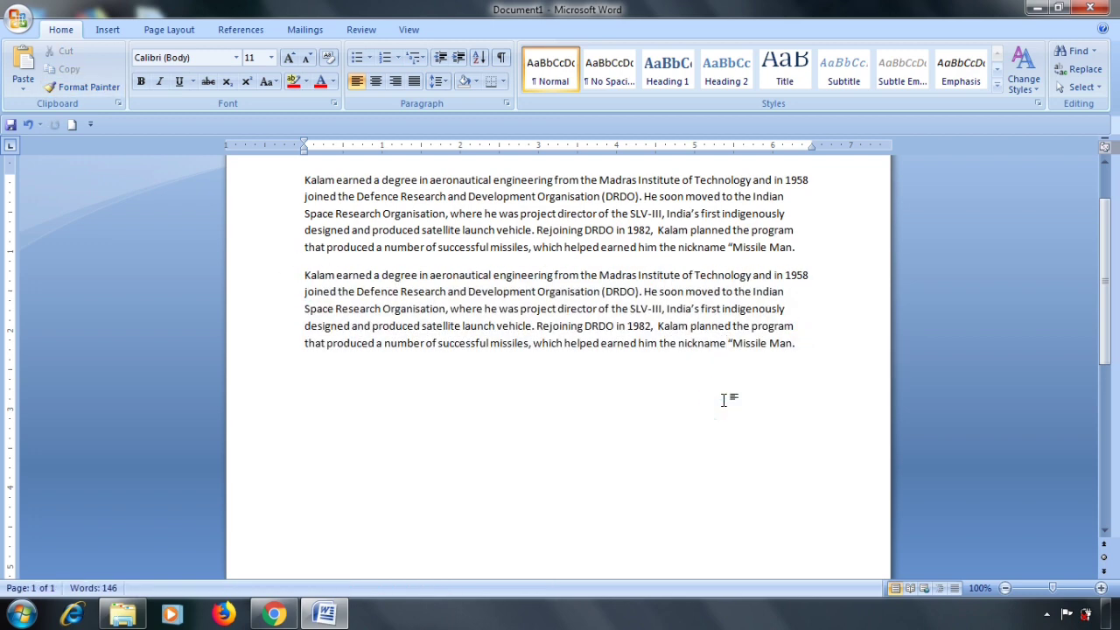